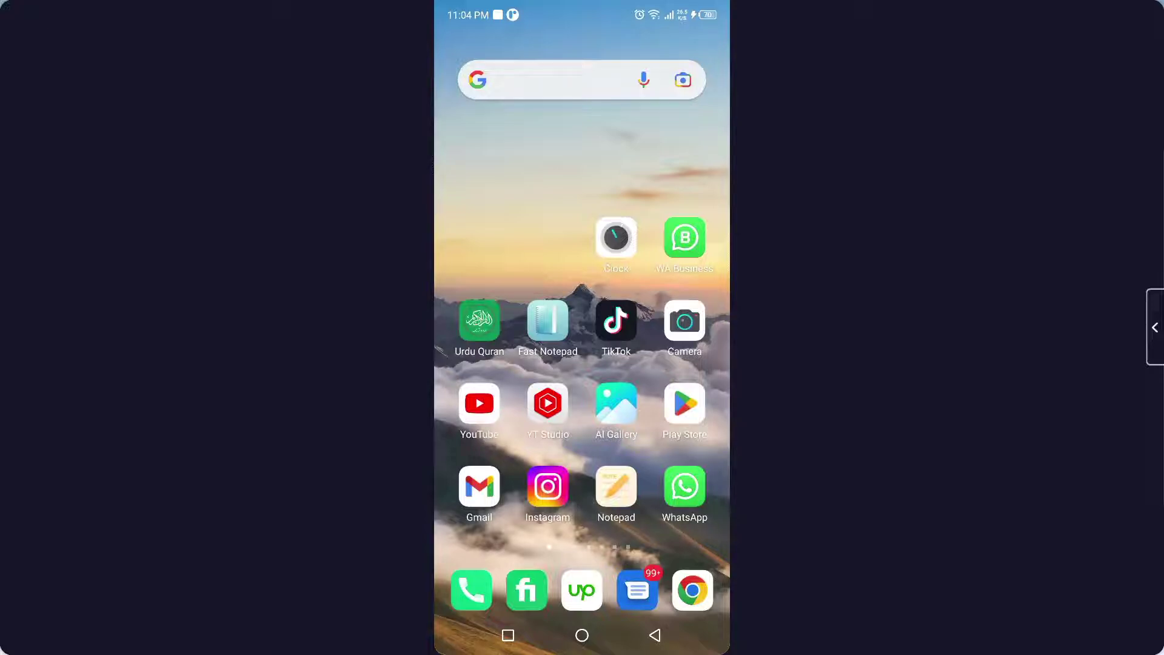
Swipe through two home screen app pages to find Spotify
{"action": "left_click_drag", "start_coordinate": [673, 328], "coordinate": [491, 327]}
{"action": "left_click_drag", "start_coordinate": [672, 327], "coordinate": [491, 327]}
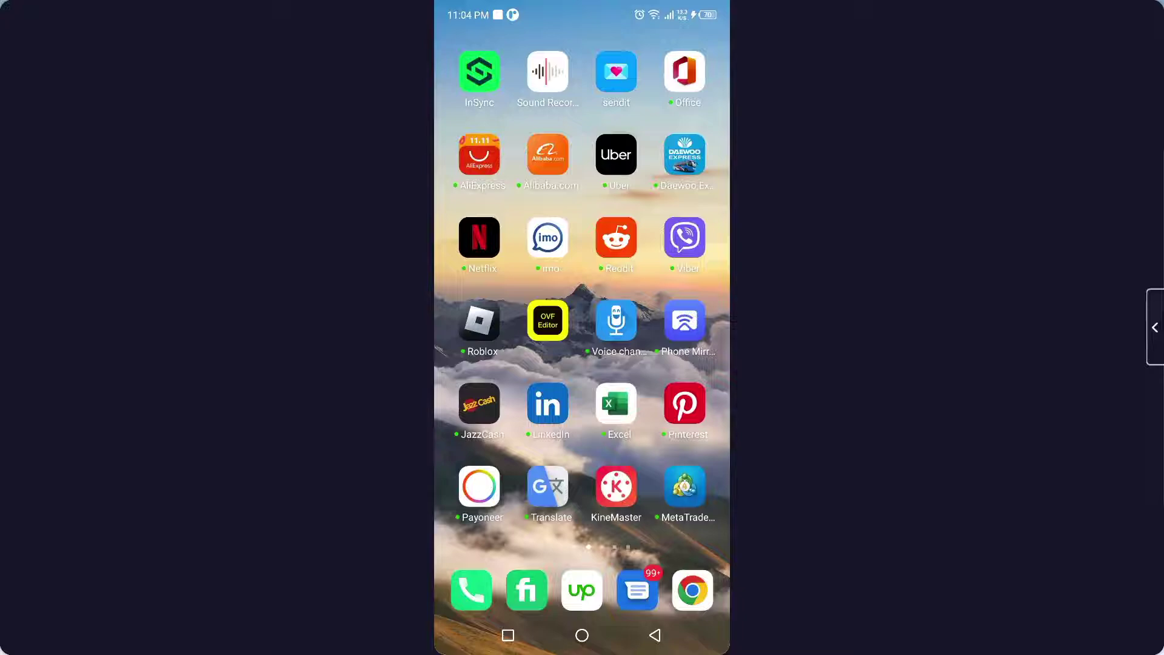
Launch Spotify and expand the playing track Laga Reh to full screen
{"action": "left_click", "coordinate": [615, 320]}
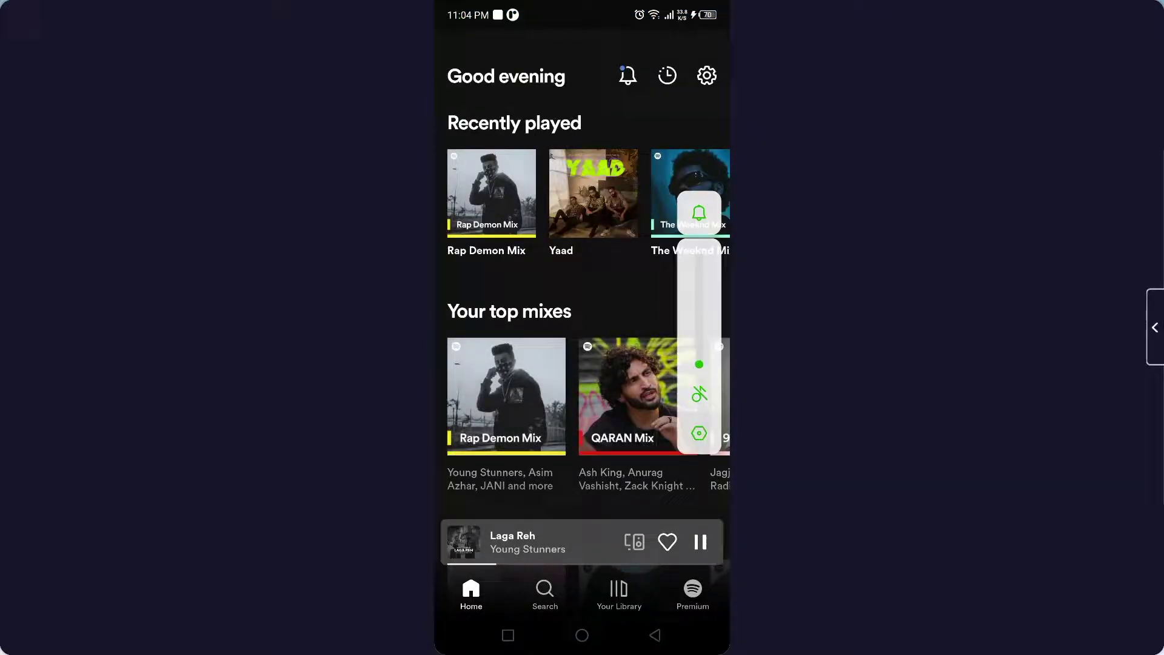
{"action": "left_click", "coordinate": [546, 541]}
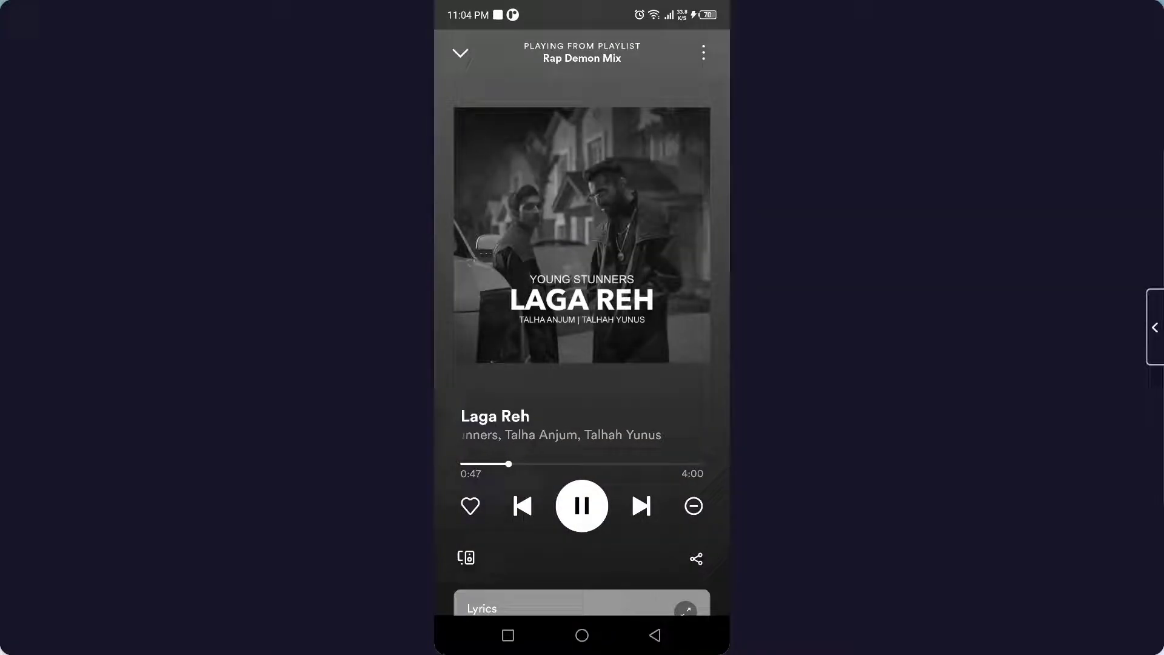
Bring up the track options menu for Laga Reh
{"action": "left_click", "coordinate": [702, 53]}
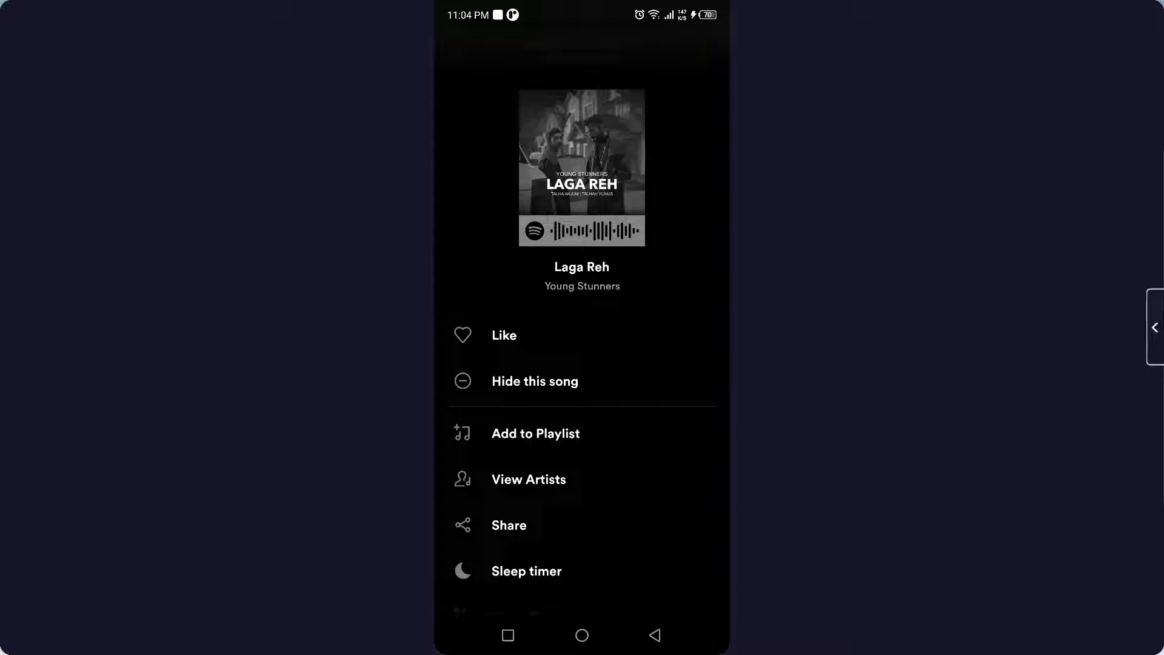
{"action": "scroll", "coordinate": [582, 346], "scroll_direction": "down", "scroll_amount": 1}
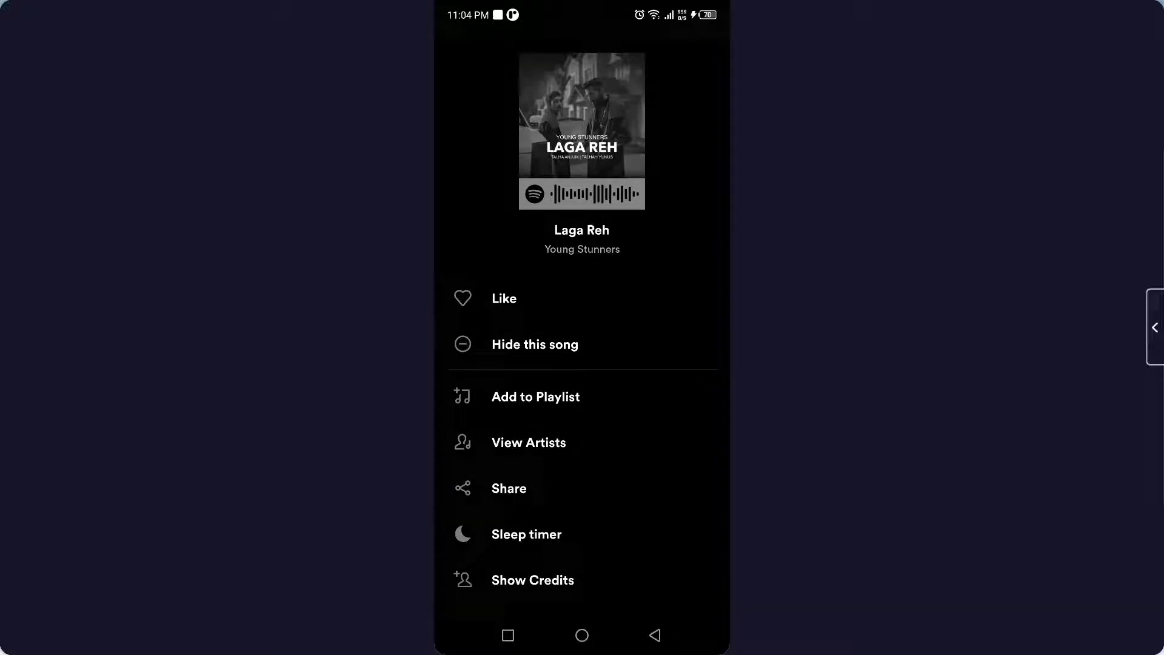
{"action": "scroll", "coordinate": [583, 346], "scroll_direction": "up", "scroll_amount": 1}
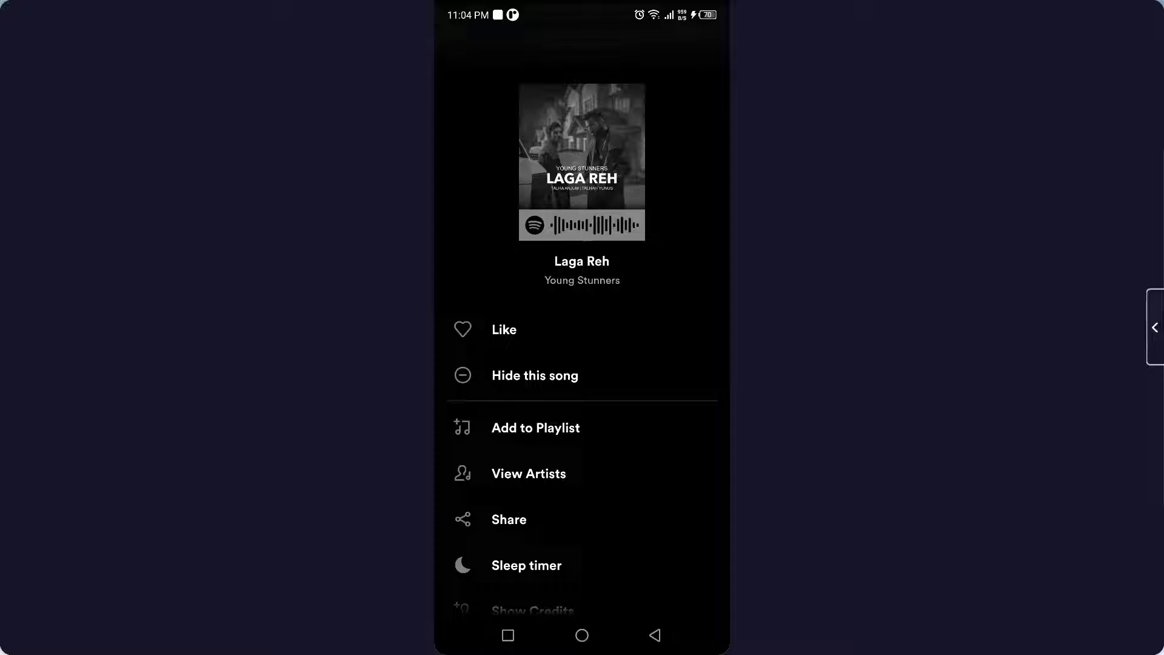
Dismiss the song options, go home, and open Settings' Sound & vibration page via Quick Settings
{"action": "key", "text": "Escape"}
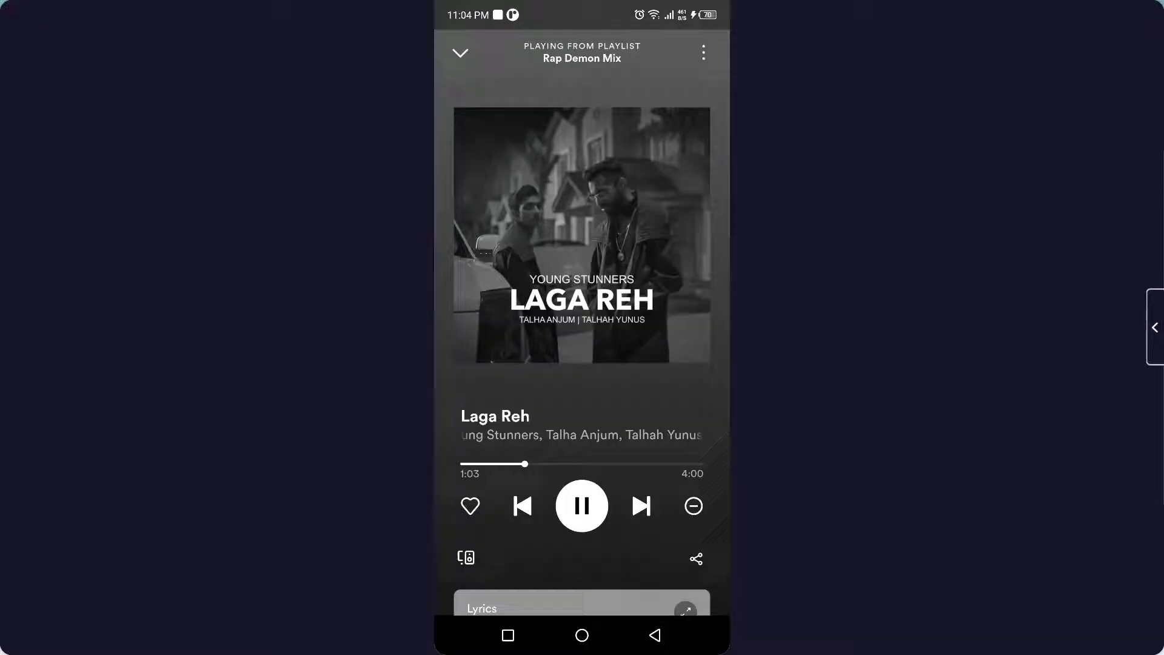
{"action": "scroll", "coordinate": [582, 328], "scroll_direction": "down", "scroll_amount": 1}
{"action": "scroll", "coordinate": [582, 328], "scroll_direction": "up", "scroll_amount": 3}
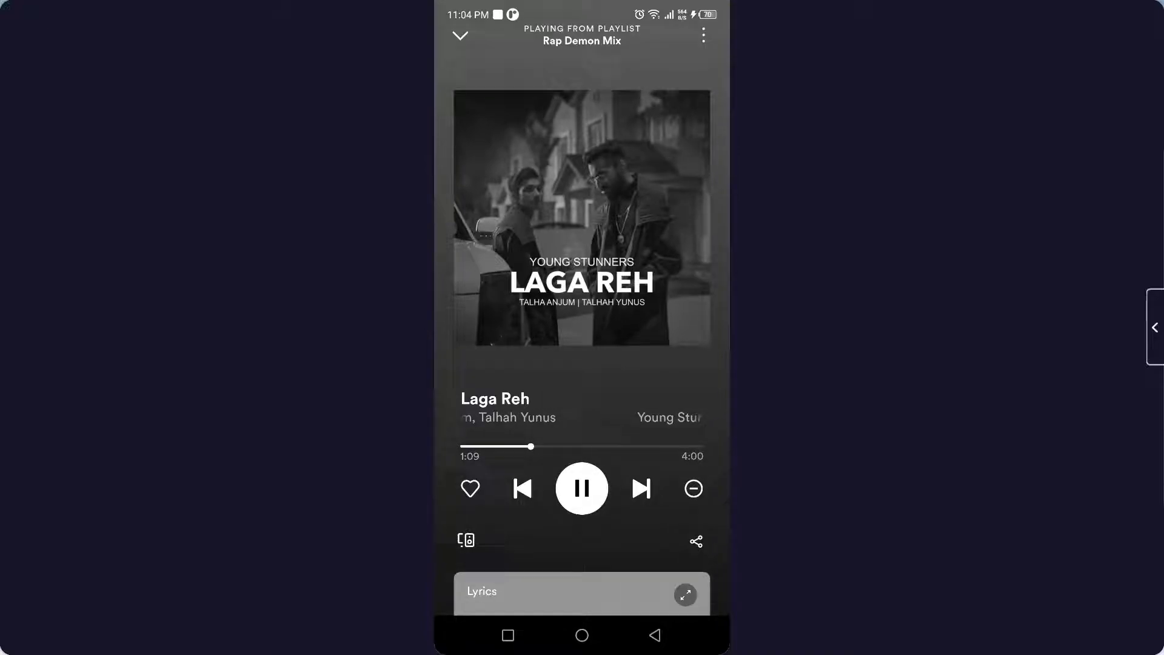
{"action": "scroll", "coordinate": [582, 327], "scroll_direction": "down", "scroll_amount": 3}
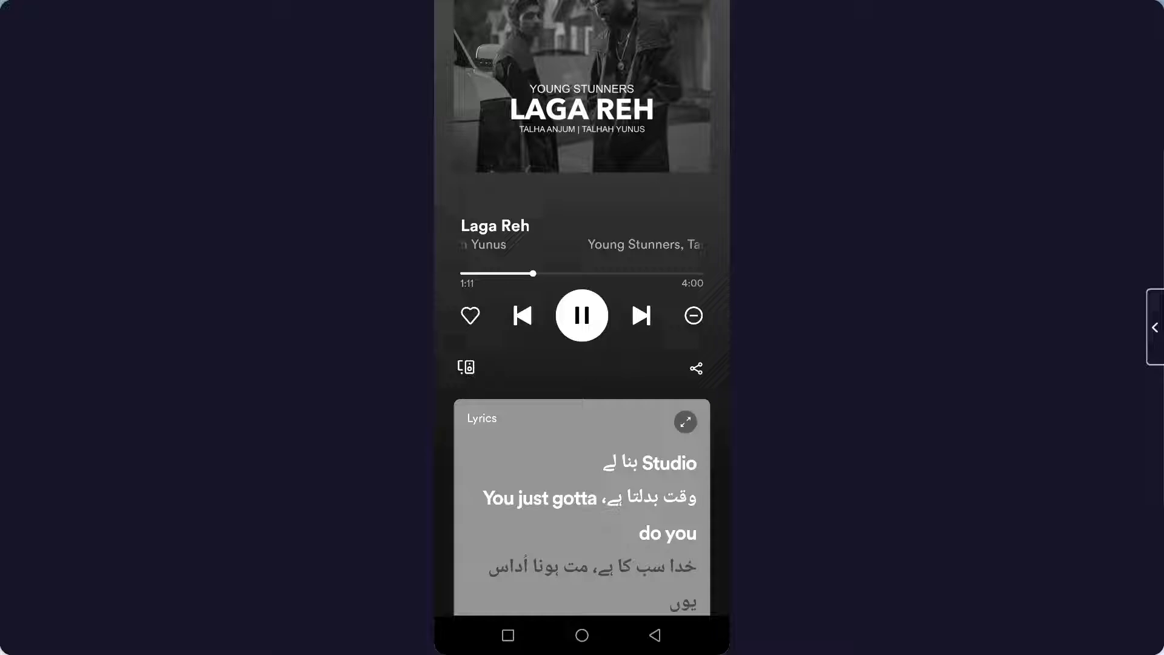
{"action": "left_click", "coordinate": [582, 635]}
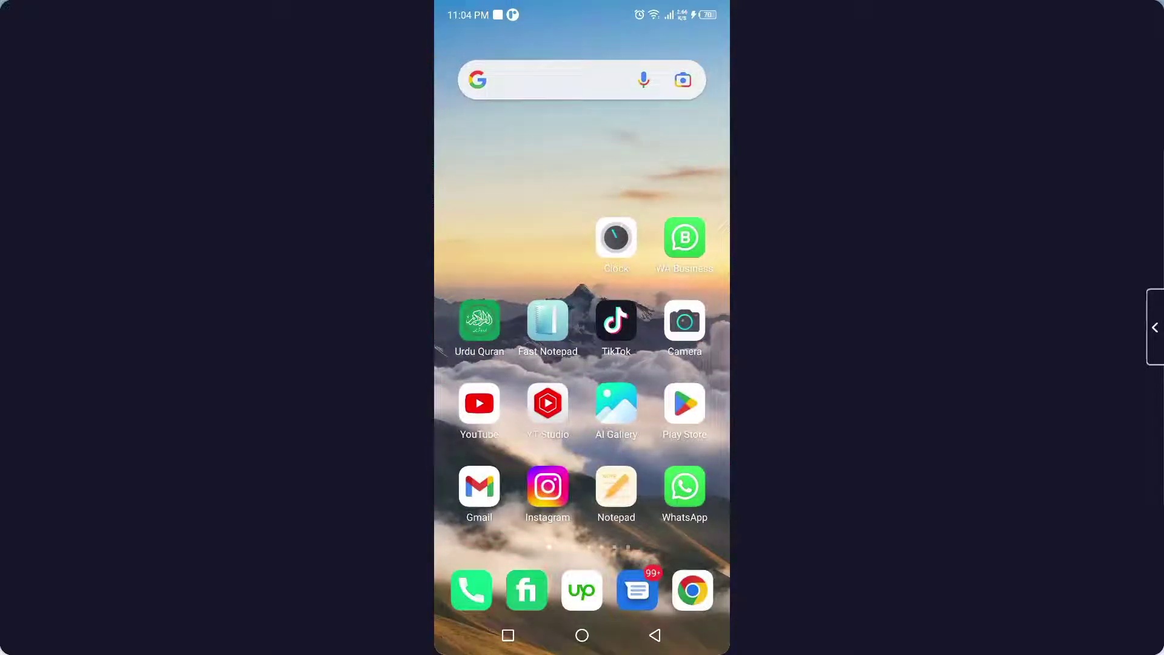
{"action": "left_click_drag", "start_coordinate": [581, 10], "coordinate": [582, 410]}
{"action": "left_click", "coordinate": [697, 110]}
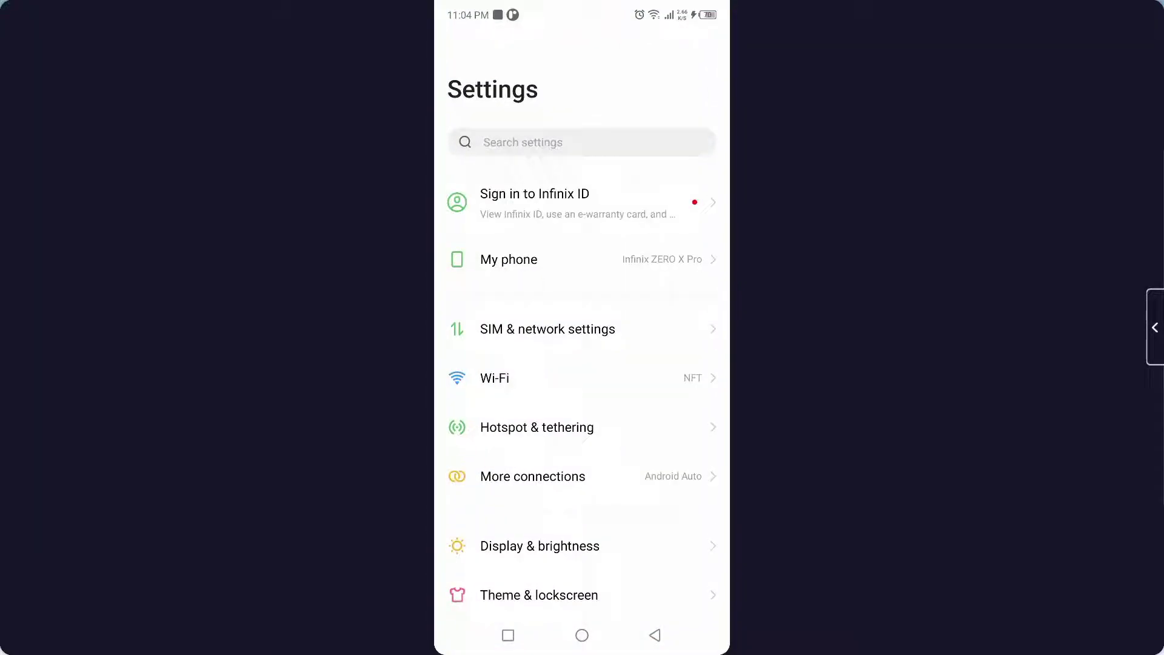
{"action": "scroll", "coordinate": [583, 364], "scroll_direction": "down", "scroll_amount": 2}
{"action": "scroll", "coordinate": [582, 365], "scroll_direction": "up", "scroll_amount": 2}
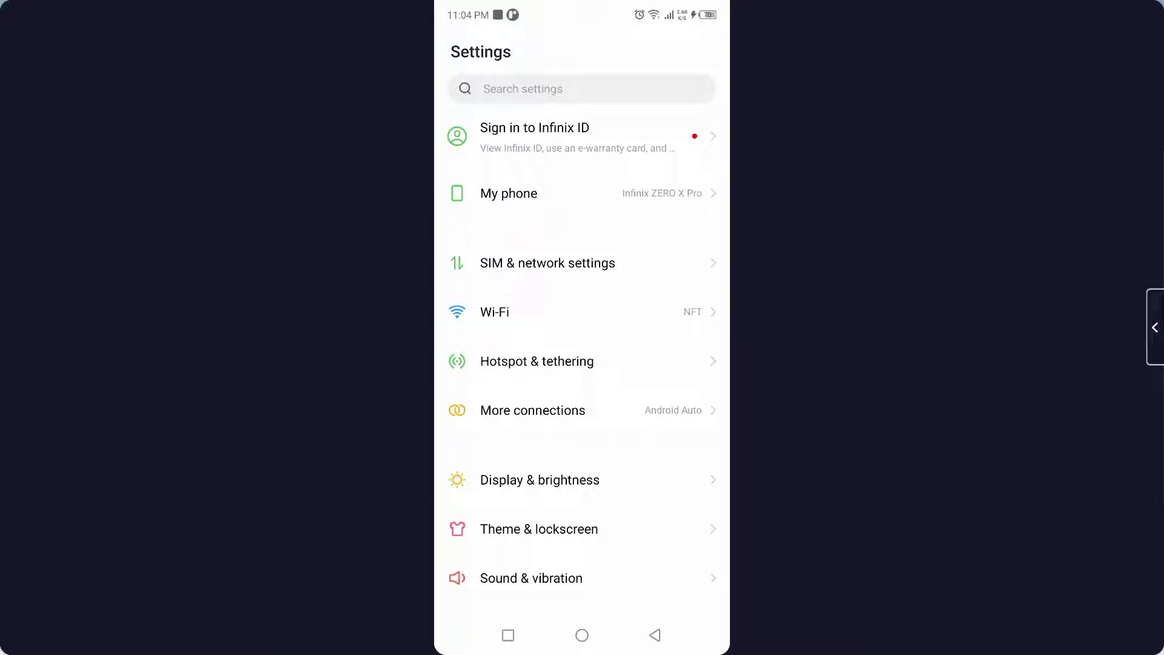
{"action": "left_click", "coordinate": [531, 577]}
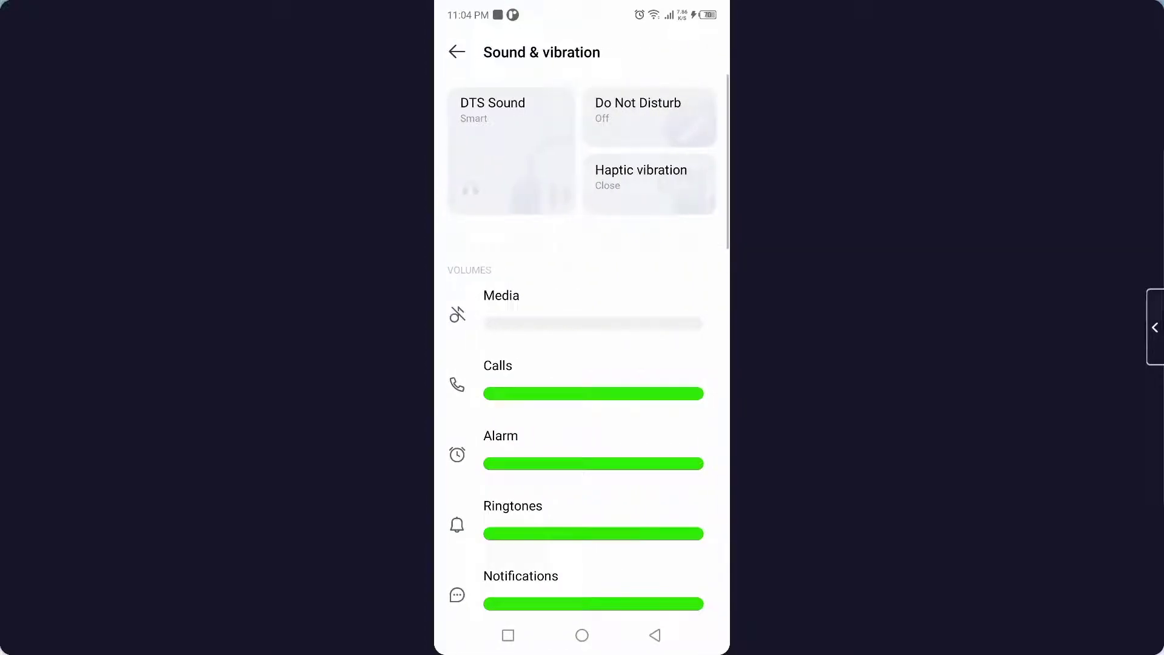
{"action": "scroll", "coordinate": [582, 364], "scroll_direction": "down", "scroll_amount": 5}
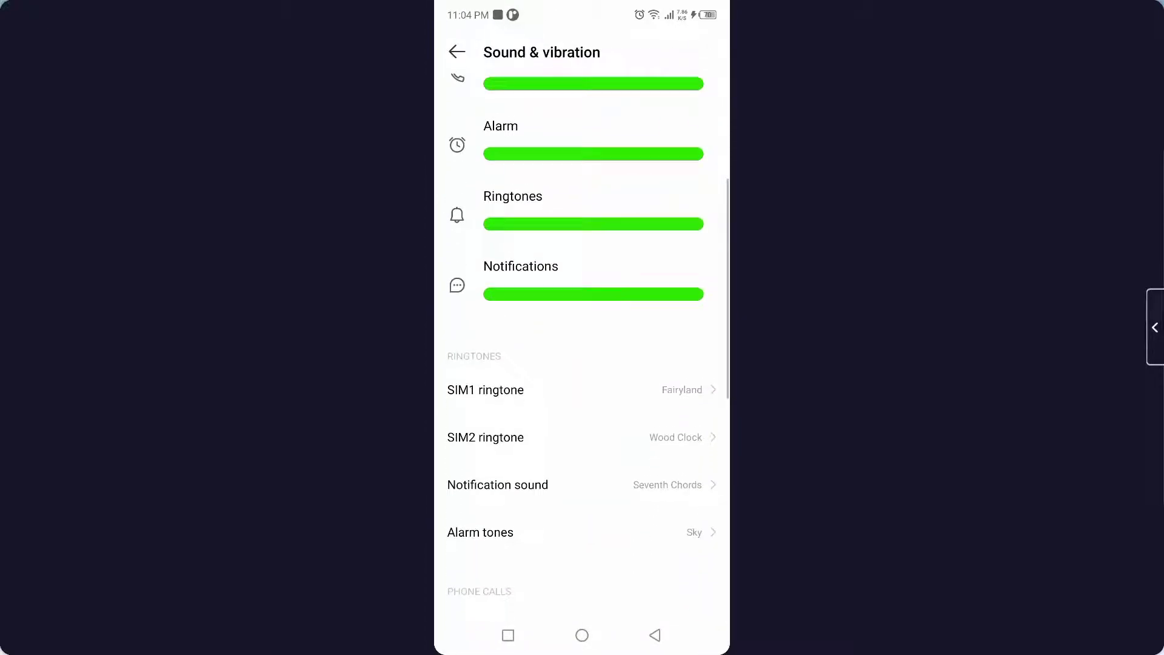
{"action": "left_click", "coordinate": [485, 378]}
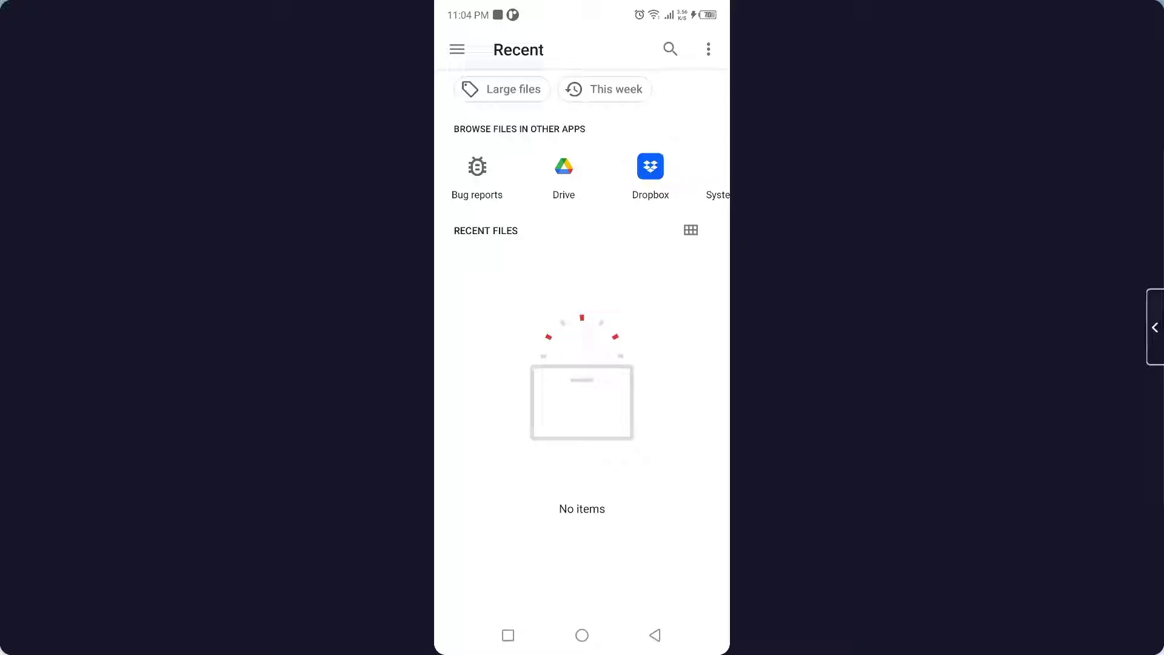
{"action": "left_click", "coordinate": [654, 636]}
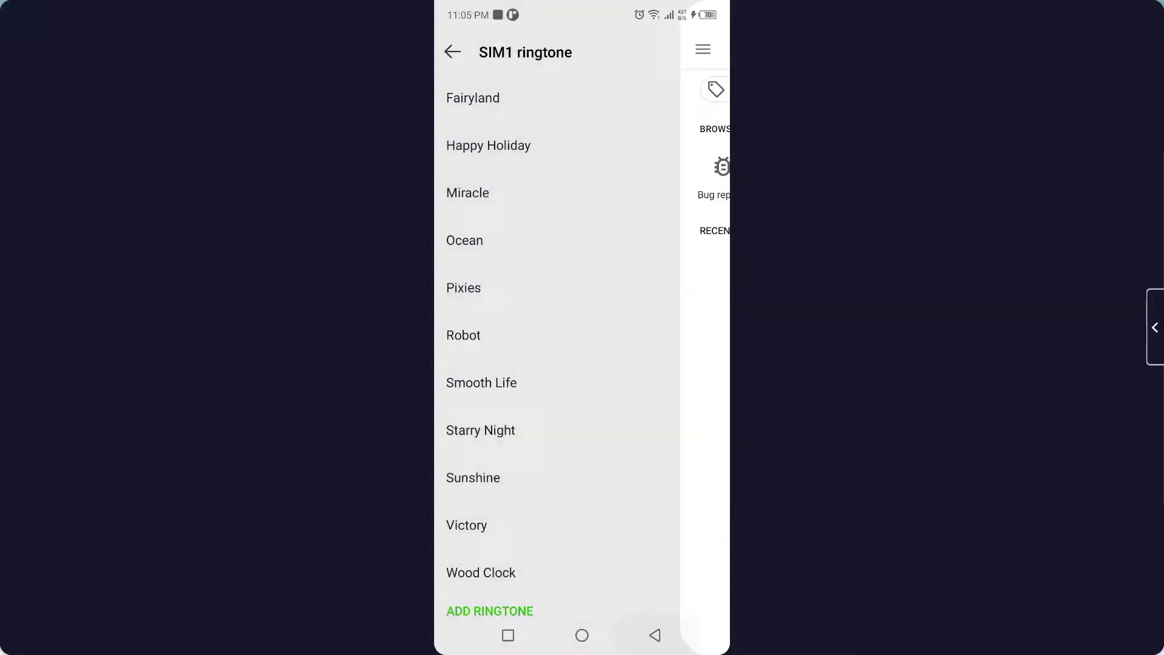
Back out of the ringtone and Sound & vibration pages and return home
{"action": "left_click", "coordinate": [656, 635]}
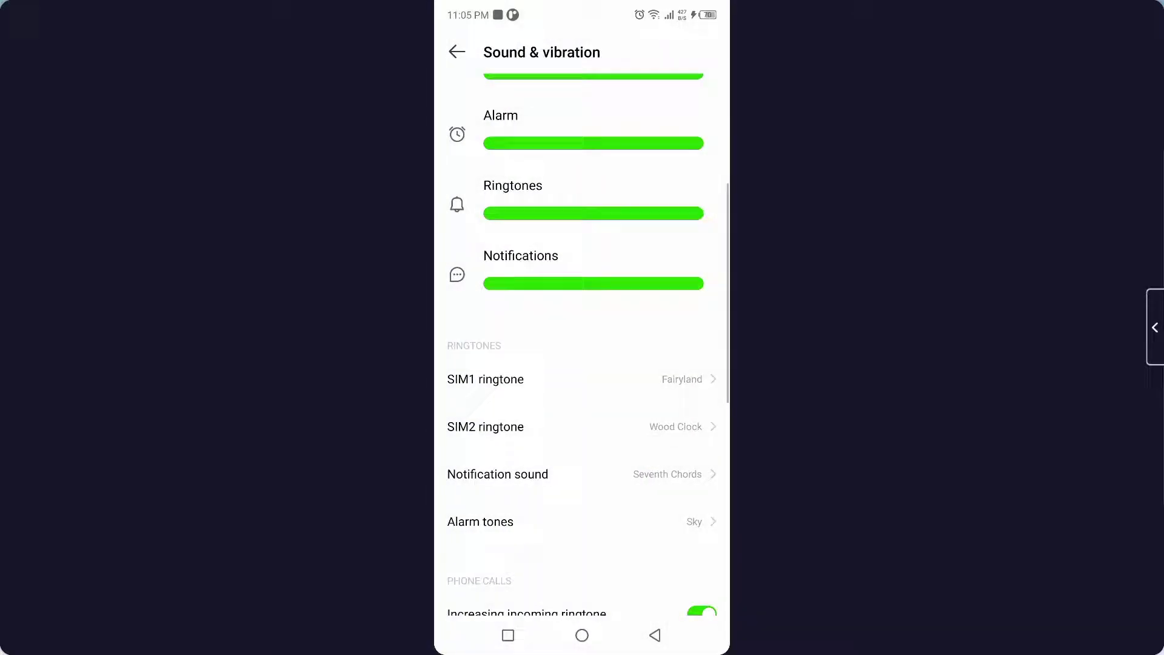
{"action": "left_click", "coordinate": [655, 635]}
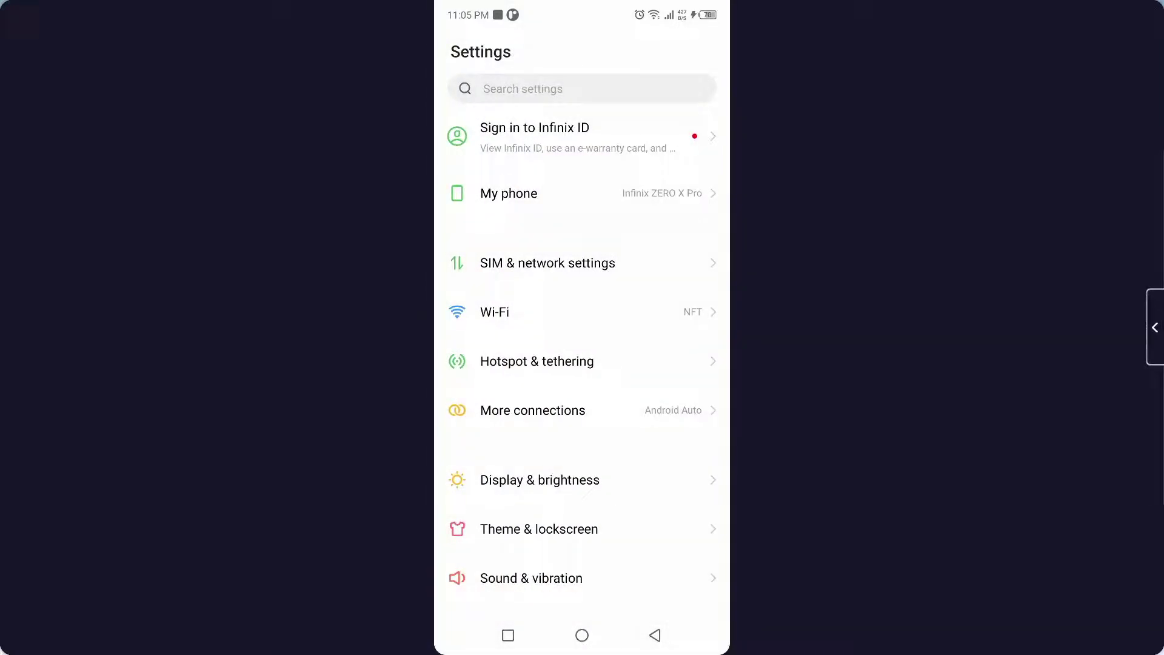
{"action": "left_click", "coordinate": [582, 635]}
{"action": "left_click", "coordinate": [583, 635]}
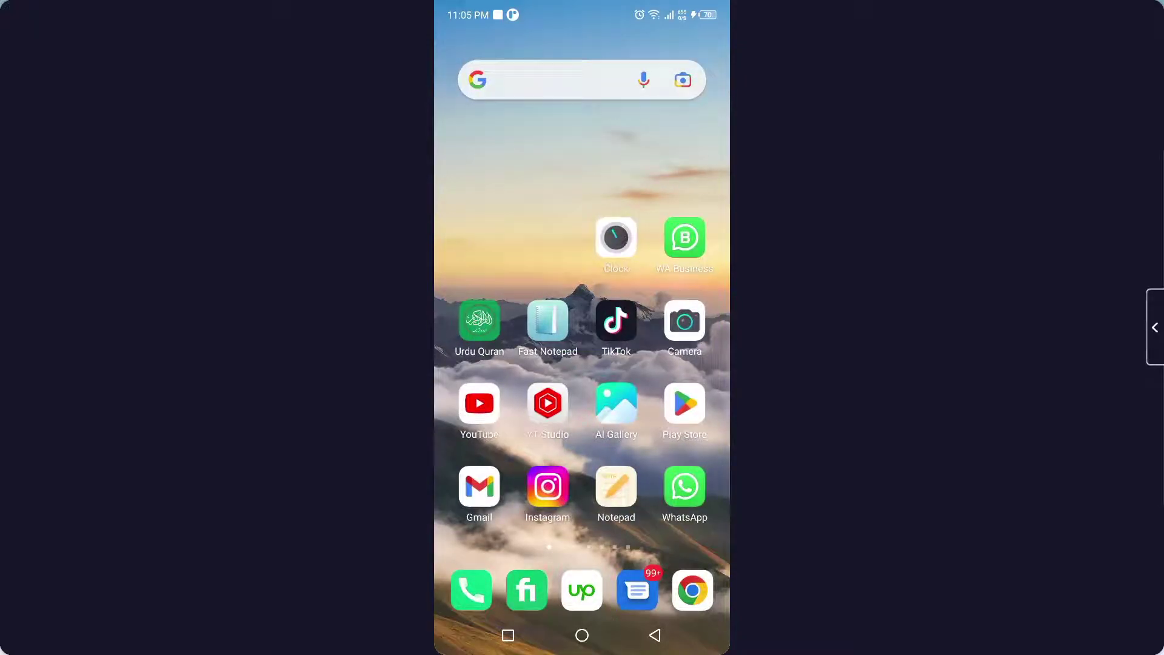